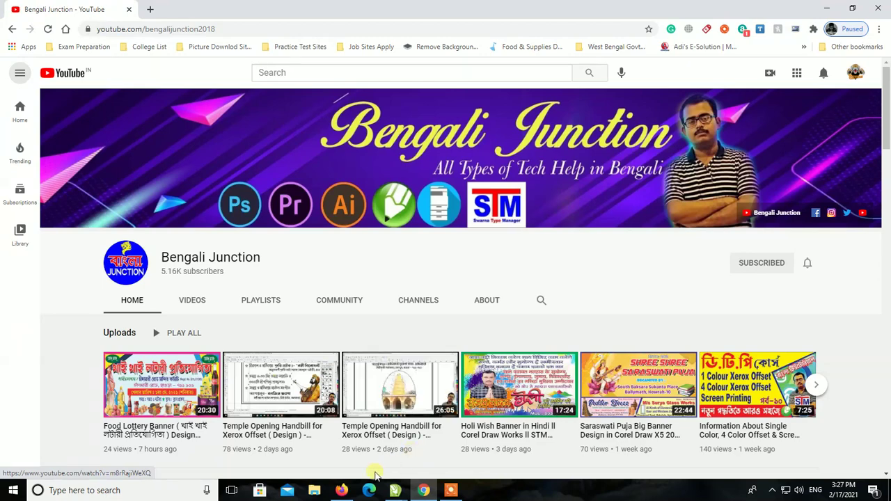
Bring the Mandir Handbill drawing window to the front in CorelDRAW X5
{"action": "mouse_move", "coordinate": [395, 490]}
{"action": "left_click", "coordinate": [325, 446]}
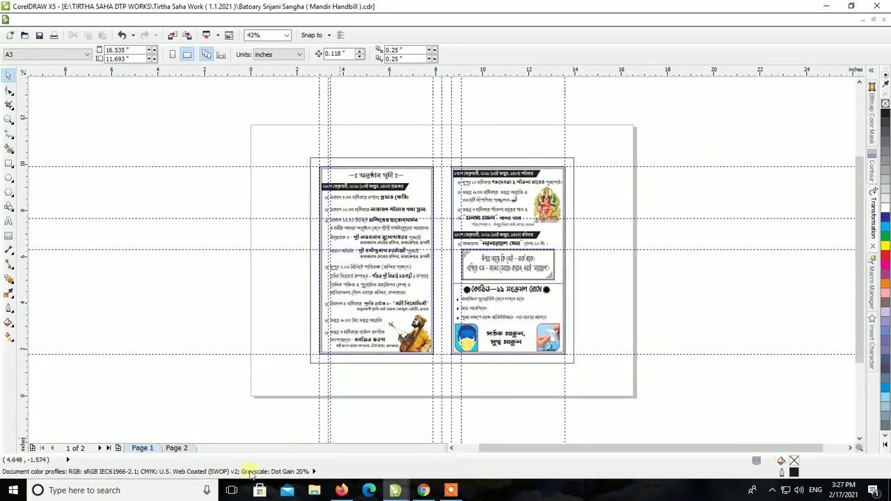
Switch to Page 2 and look it over, briefly checking Page 1 and returning
{"action": "left_click", "coordinate": [179, 447]}
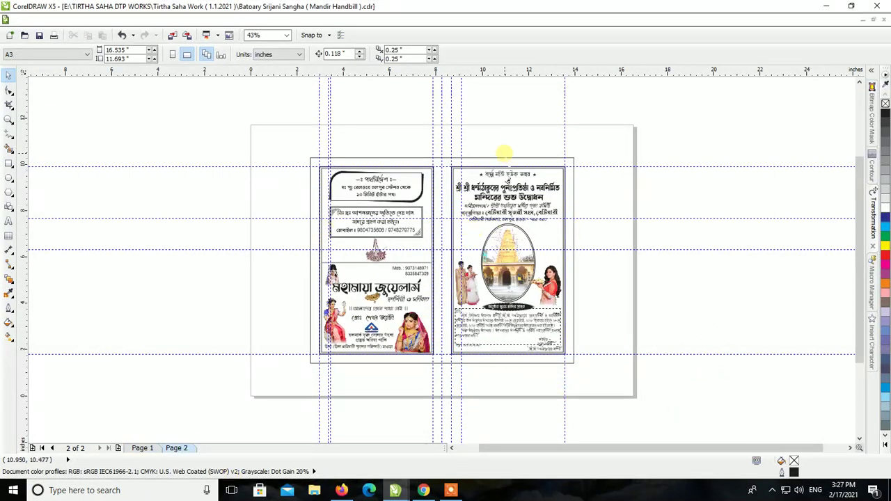
{"action": "scroll", "coordinate": [398, 194], "scroll_direction": "up", "scroll_amount": 5}
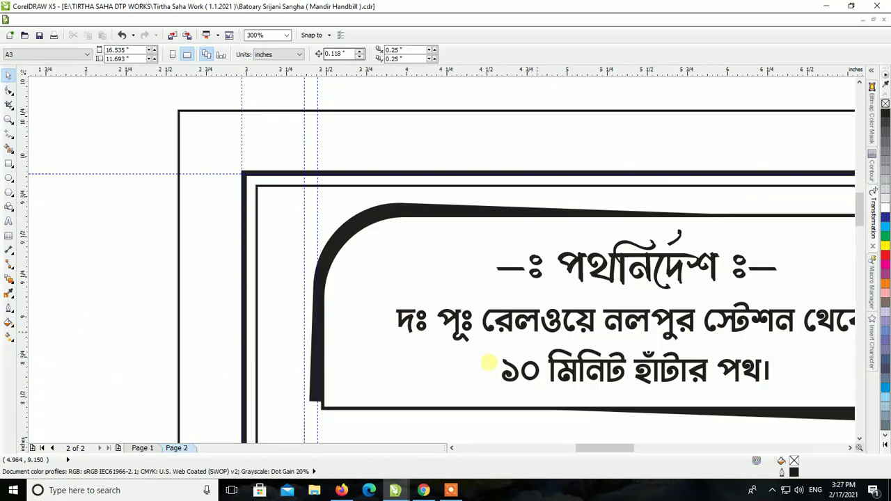
{"action": "scroll", "coordinate": [338, 278], "scroll_direction": "down", "scroll_amount": 4}
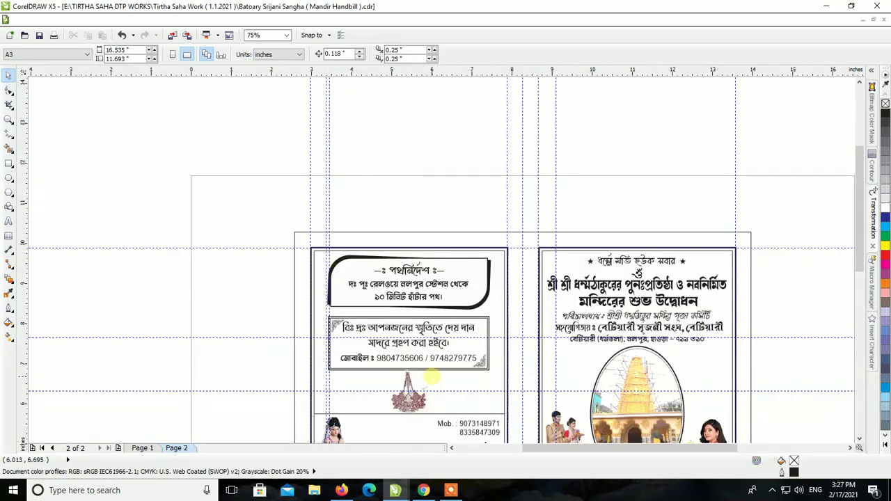
{"action": "scroll", "coordinate": [501, 195], "scroll_direction": "down", "scroll_amount": 1}
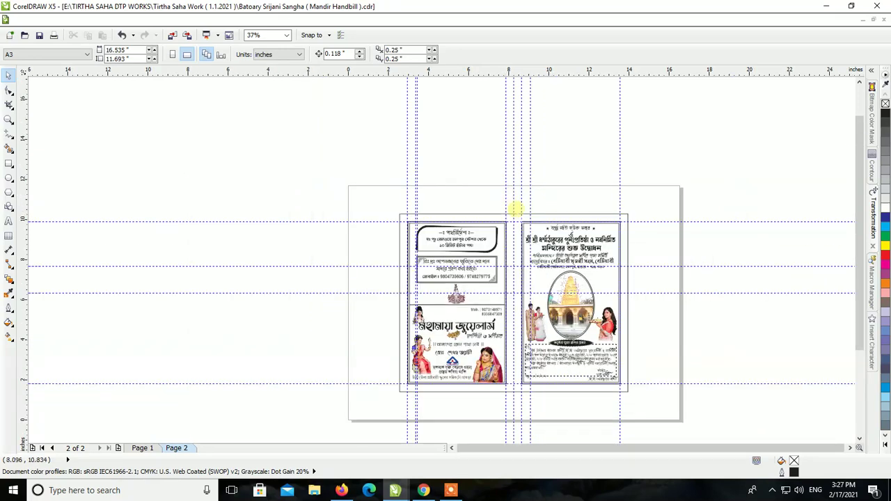
{"action": "scroll", "coordinate": [638, 351], "scroll_direction": "up", "scroll_amount": 1}
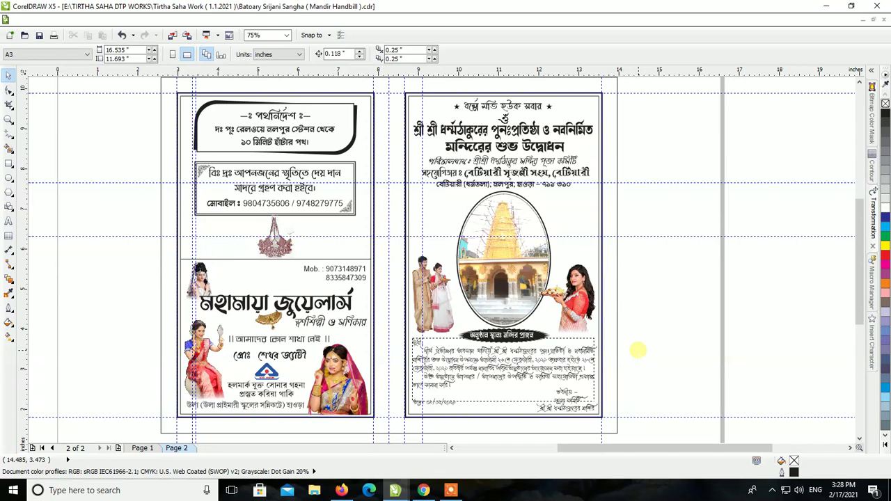
{"action": "left_click", "coordinate": [143, 449]}
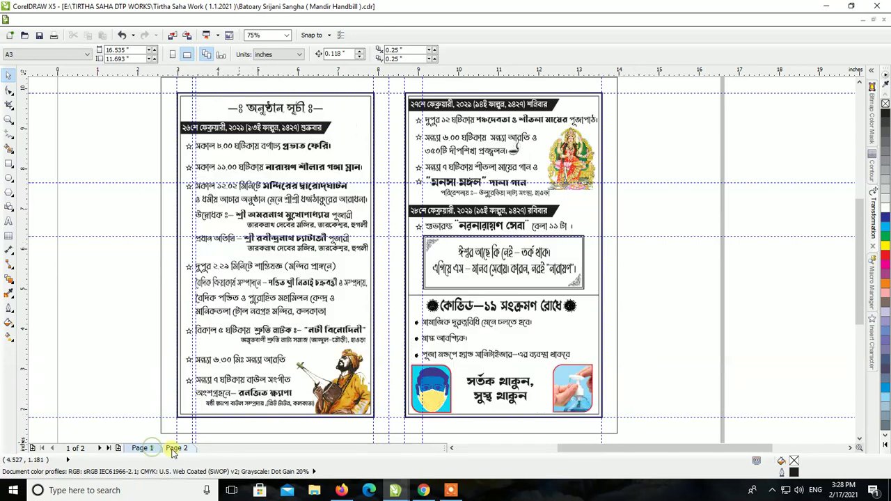
{"action": "left_click", "coordinate": [175, 449]}
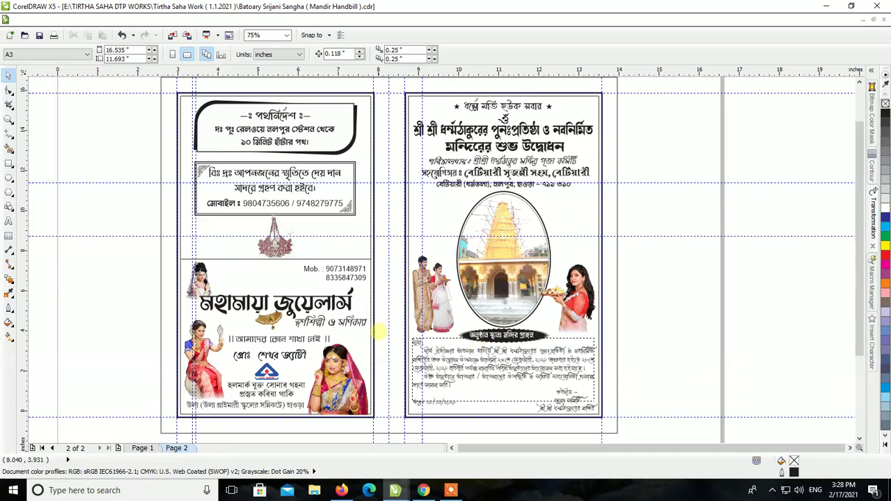
{"action": "scroll", "coordinate": [378, 333], "scroll_direction": "down", "scroll_amount": 1}
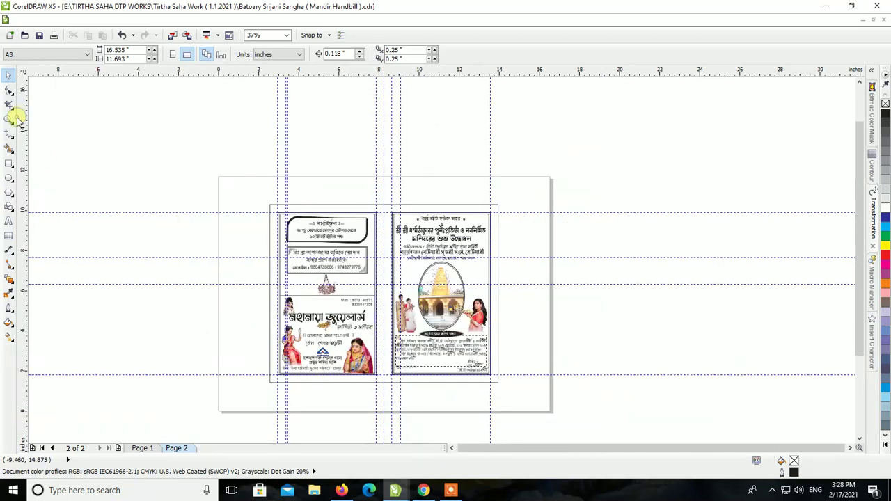
Zoom in on Page 2's two cards, then bring up the Paper Size List document
{"action": "left_click", "coordinate": [14, 119]}
{"action": "mouse_move", "coordinate": [254, 186]}
{"action": "left_mouse_down"}
{"action": "mouse_move", "coordinate": [353, 287]}
{"action": "mouse_move", "coordinate": [519, 397]}
{"action": "left_mouse_up"}
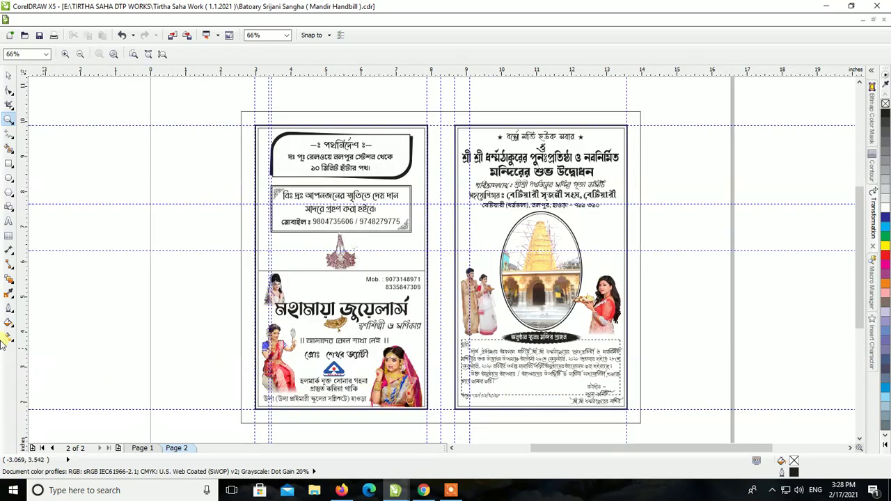
{"action": "left_click", "coordinate": [8, 75]}
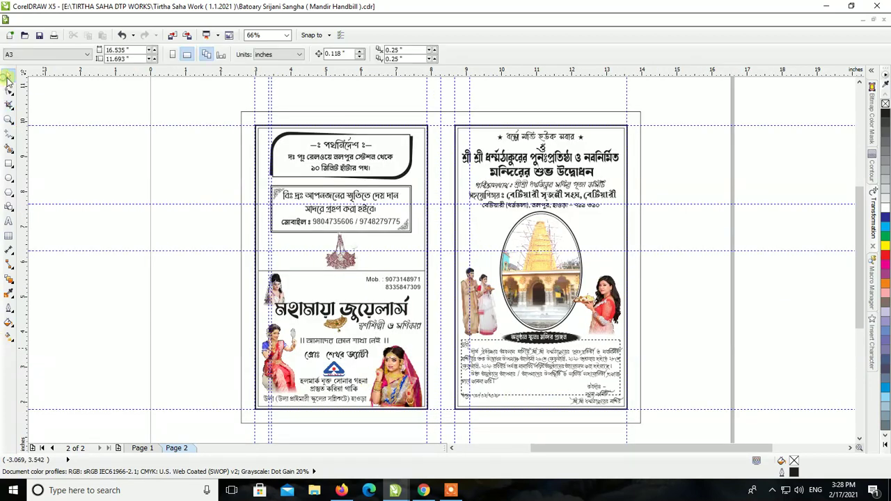
{"action": "left_click", "coordinate": [863, 19]}
{"action": "left_click", "coordinate": [739, 101]}
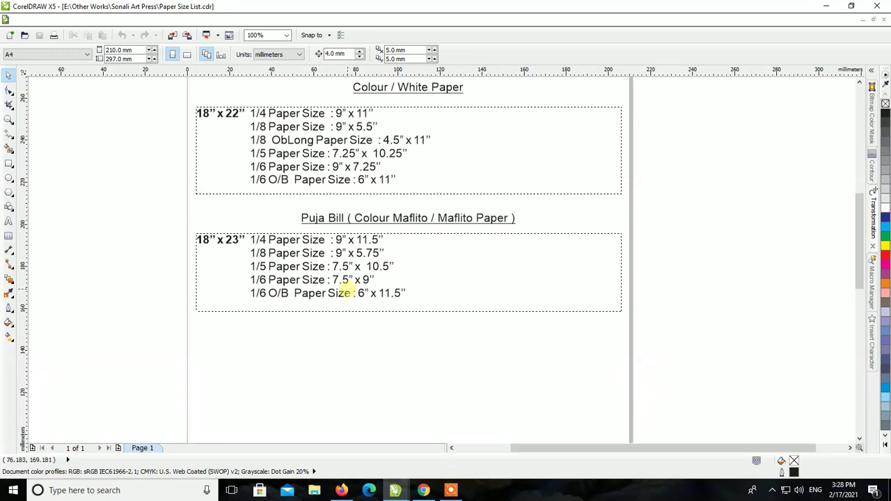
{"action": "scroll", "coordinate": [324, 234], "scroll_direction": "up", "scroll_amount": 3}
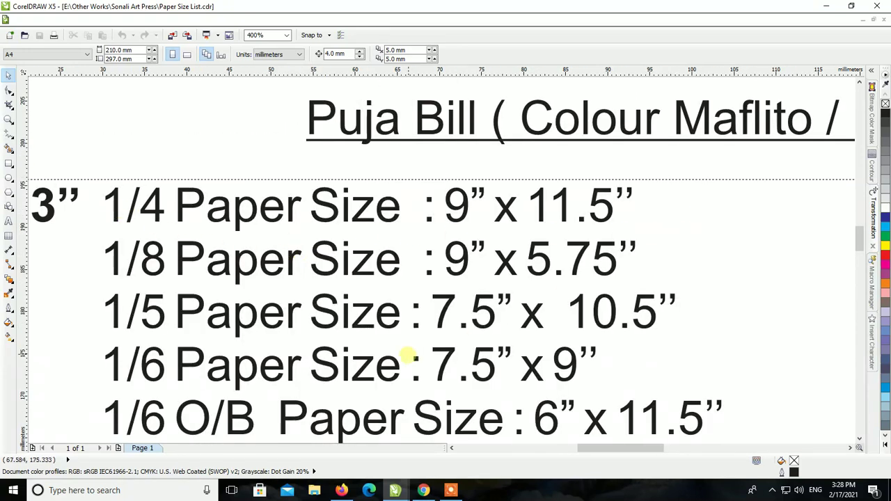
{"action": "left_click", "coordinate": [863, 21]}
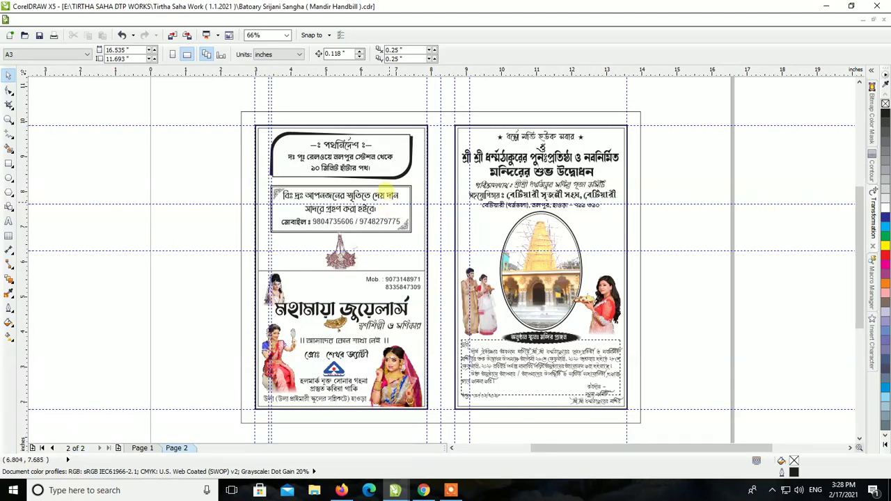
Zoom into the bottom-right corner of the right card's outer border
{"action": "left_click", "coordinate": [305, 115]}
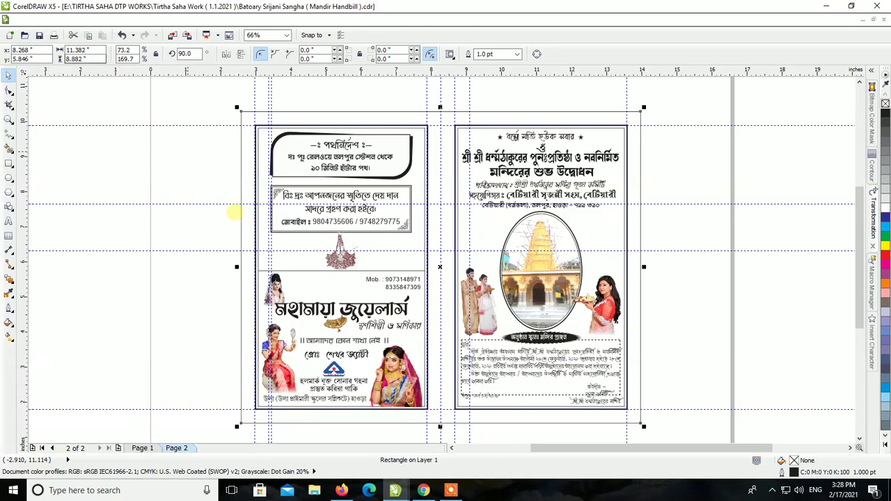
{"action": "left_click", "coordinate": [205, 182]}
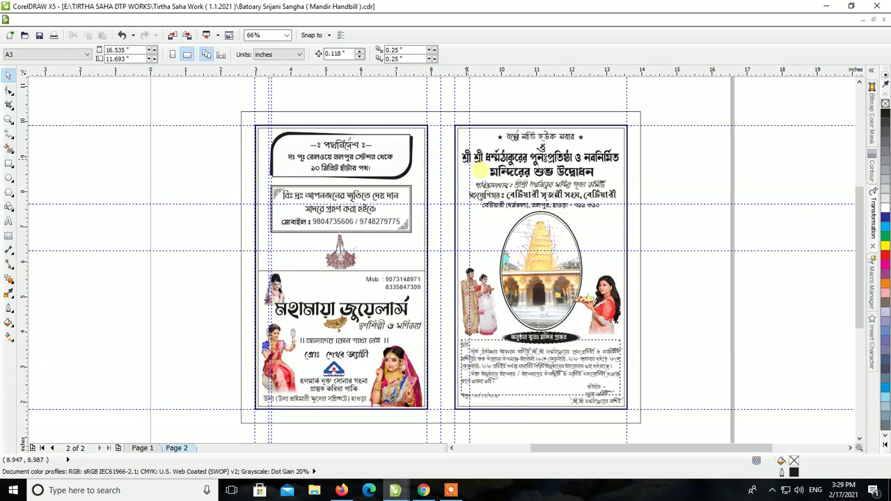
{"action": "scroll", "coordinate": [659, 422], "scroll_direction": "up", "scroll_amount": 5}
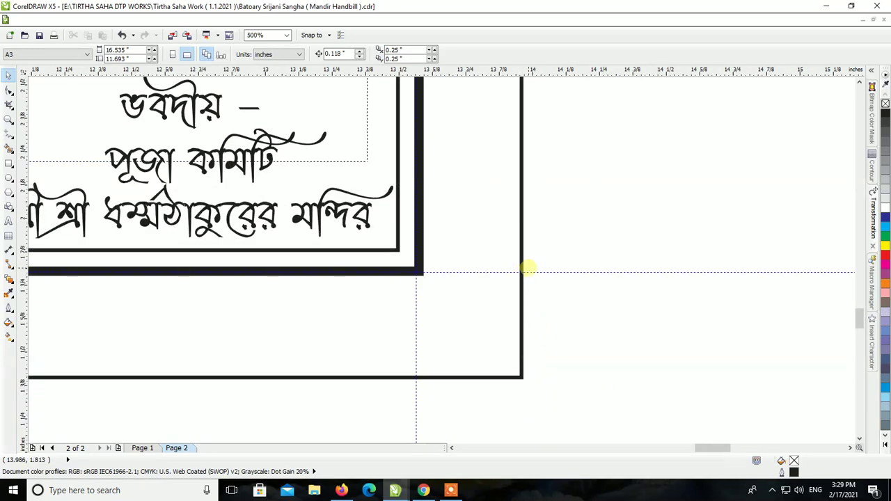
Set the document's measurement units to millimetres
{"action": "left_click", "coordinate": [532, 273]}
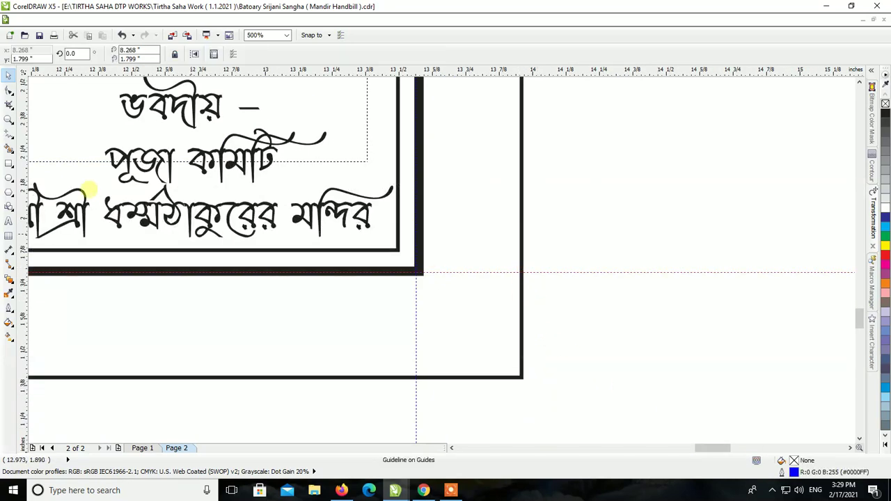
{"action": "left_click", "coordinate": [611, 164]}
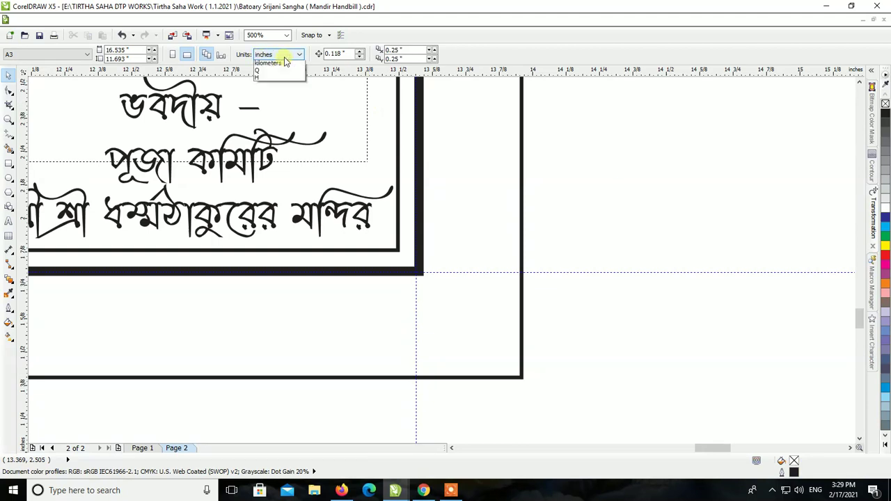
{"action": "left_click", "coordinate": [284, 55]}
{"action": "left_click", "coordinate": [284, 76]}
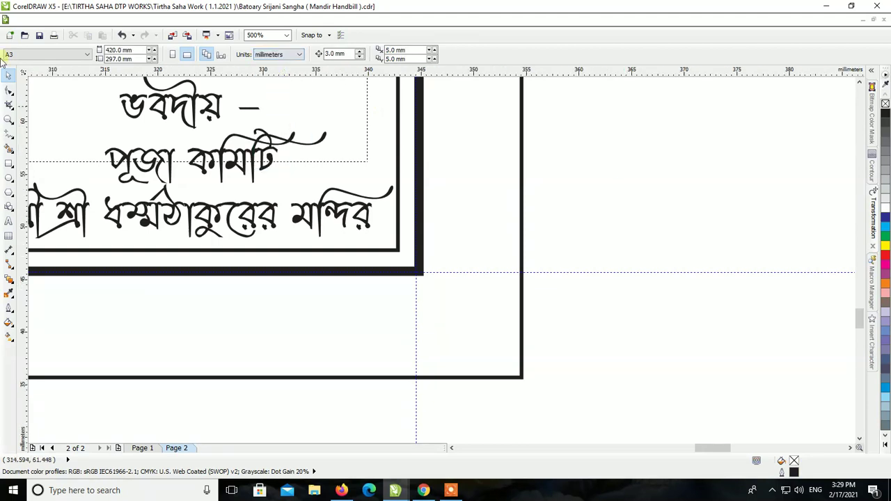
Move the ruler zero point to the outer border's bottom-right corner and zoom out
{"action": "mouse_move", "coordinate": [23, 72]}
{"action": "left_mouse_down"}
{"action": "mouse_move", "coordinate": [438, 369]}
{"action": "mouse_move", "coordinate": [522, 378]}
{"action": "left_mouse_up"}
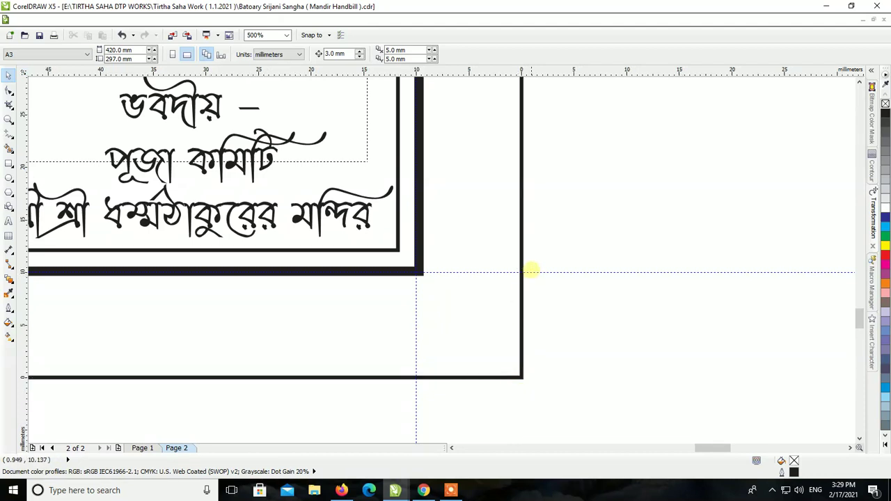
{"action": "left_click", "coordinate": [532, 273]}
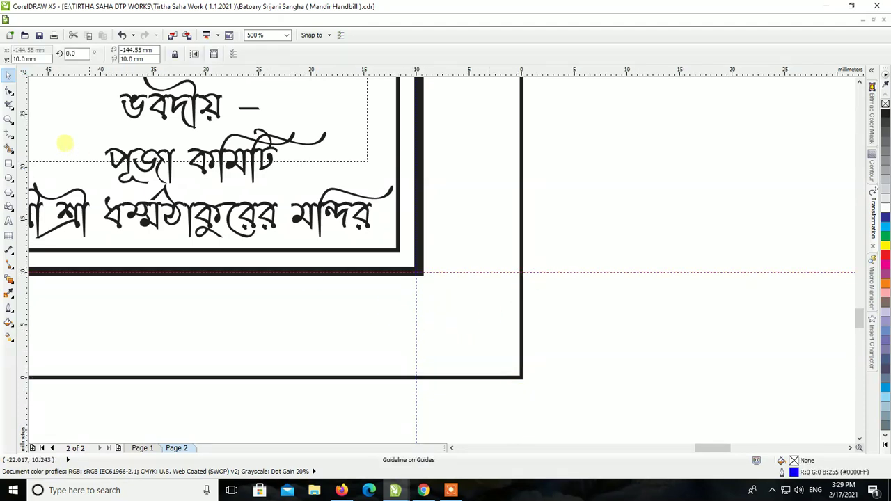
{"action": "left_click", "coordinate": [415, 298]}
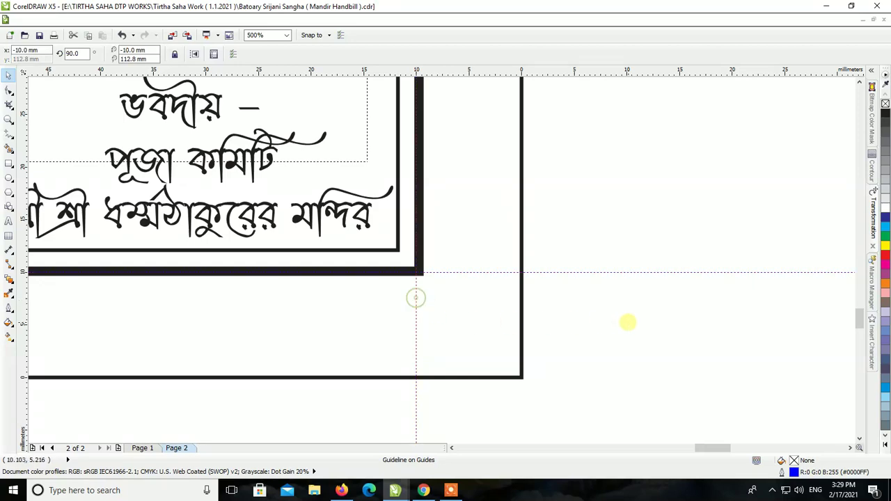
{"action": "scroll", "coordinate": [627, 320], "scroll_direction": "down", "scroll_amount": 4}
{"action": "scroll", "coordinate": [627, 321], "scroll_direction": "down", "scroll_amount": 1}
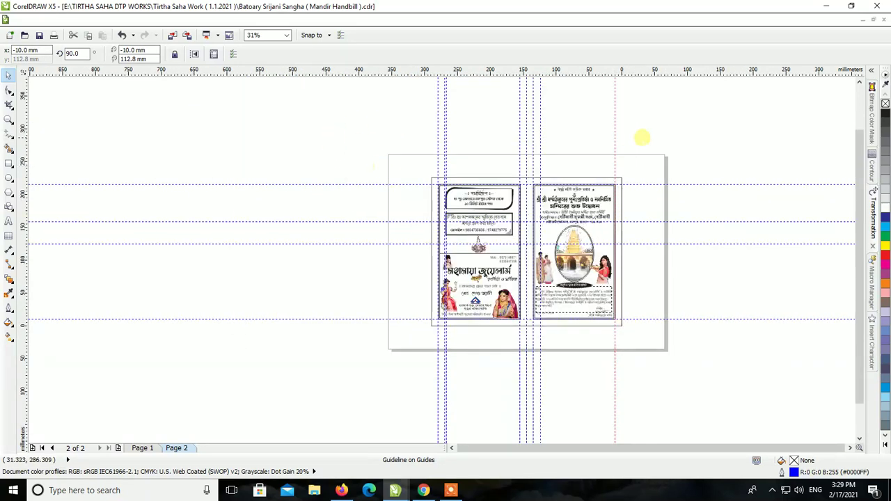
{"action": "left_click", "coordinate": [623, 172]}
Halve the large rectangle's width to 144.55 mm and move it to the empty canvas on the left
{"action": "scroll", "coordinate": [550, 211], "scroll_direction": "up", "scroll_amount": 1}
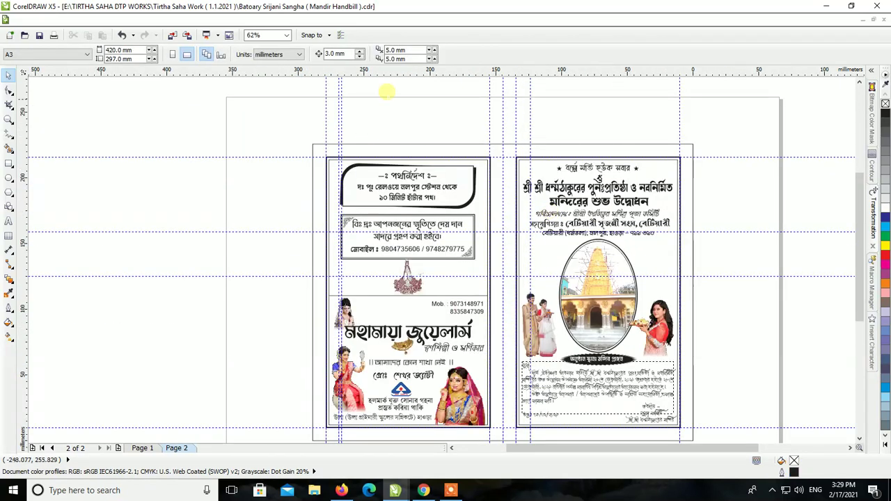
{"action": "left_click", "coordinate": [496, 149]}
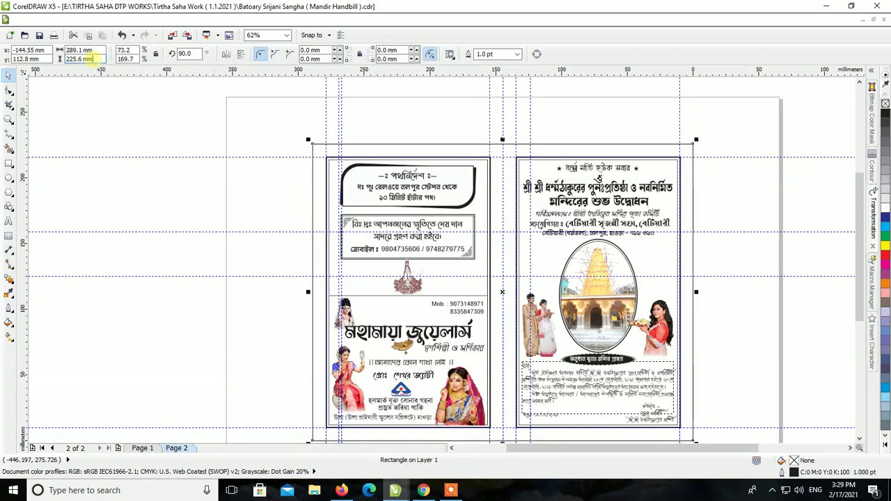
{"action": "type", "text": "/2"}
{"action": "key", "text": "Return"}
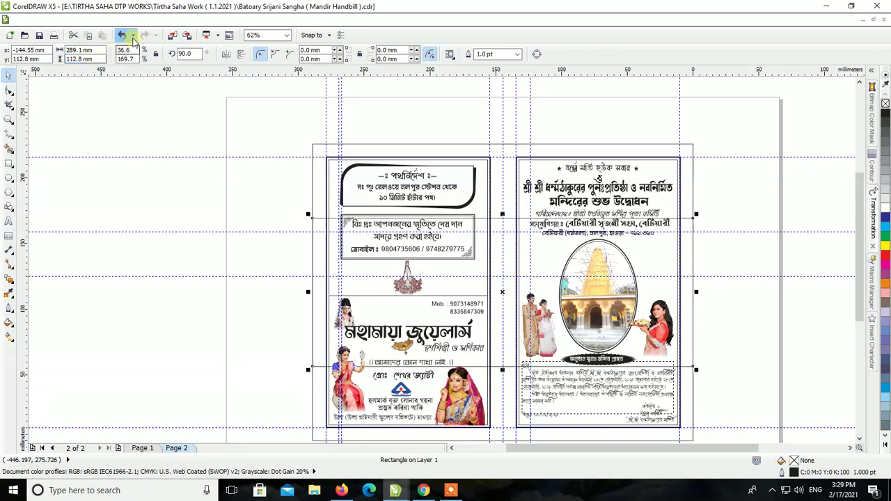
{"action": "key", "text": "ctrl+z"}
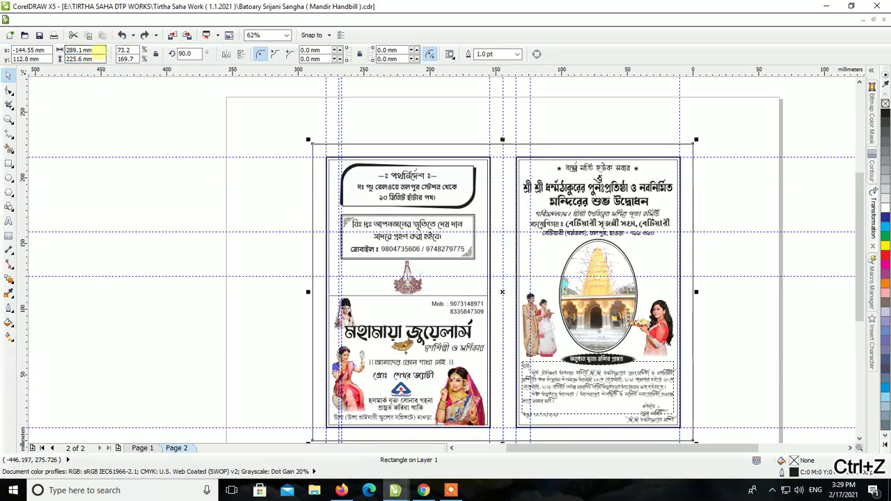
{"action": "left_click", "coordinate": [99, 50]}
{"action": "type", "text": "/2"}
{"action": "key", "text": "Return"}
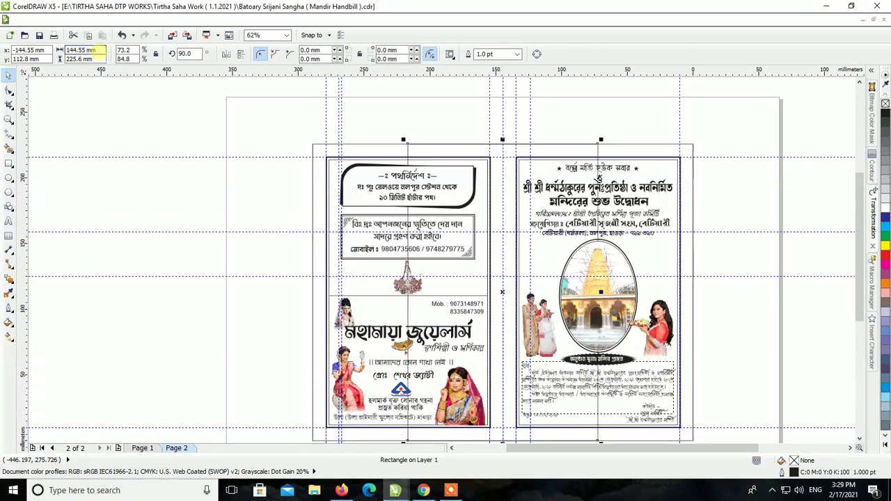
{"action": "left_click_drag", "start_coordinate": [503, 291], "coordinate": [173, 269]}
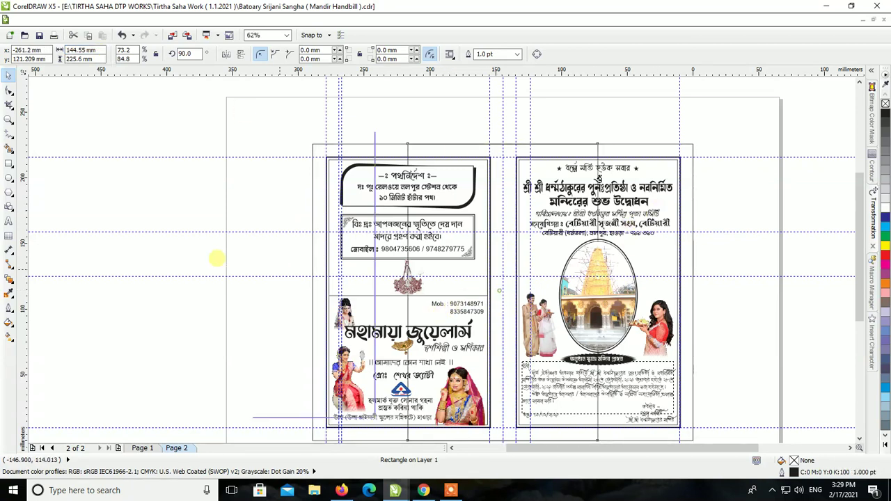
Reduce the rectangle by 20 mm to 124.55 × 205.6 mm
{"action": "left_click", "coordinate": [99, 50]}
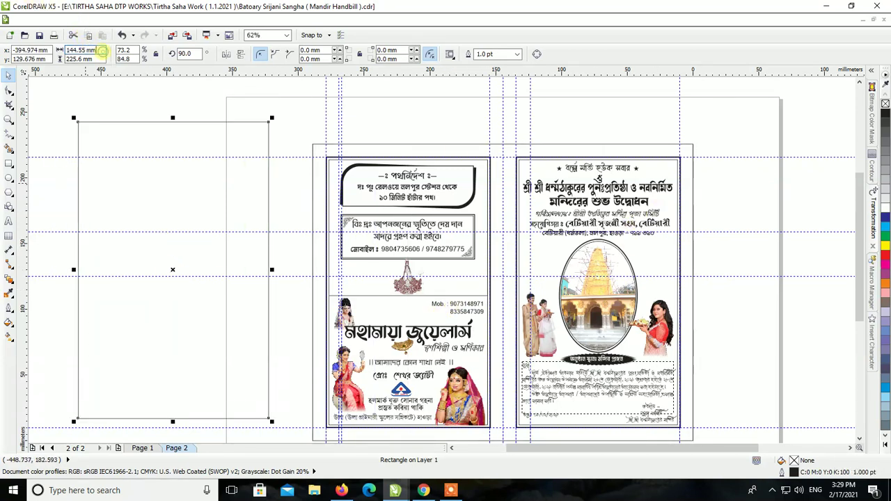
{"action": "type", "text": "-20"}
{"action": "left_click", "coordinate": [95, 59]}
{"action": "type", "text": "-20"}
{"action": "key", "text": "Return"}
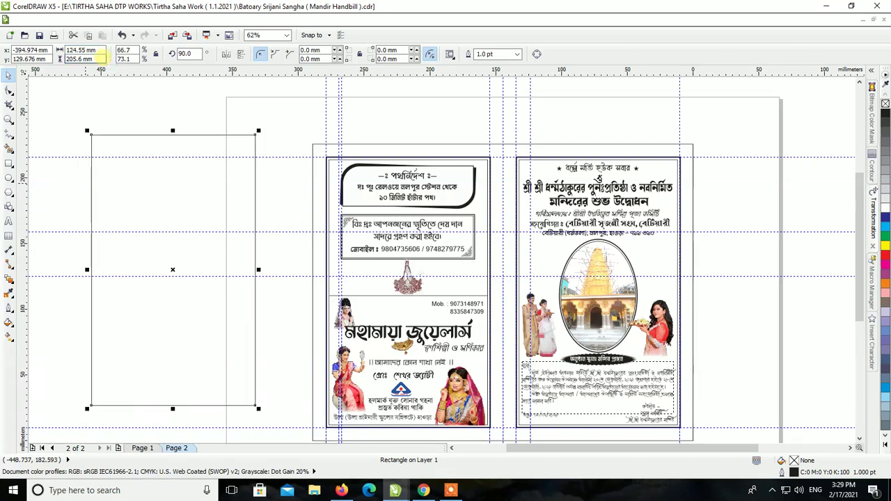
{"action": "left_click", "coordinate": [298, 180]}
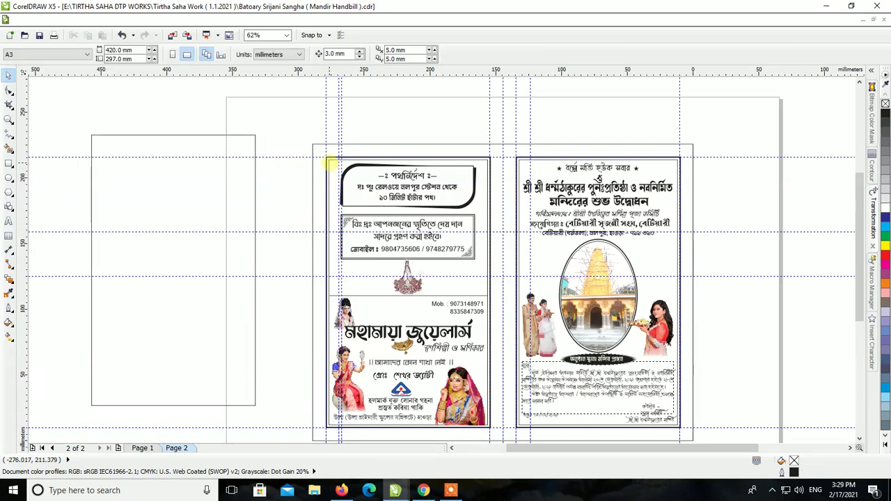
{"action": "left_click", "coordinate": [327, 158]}
Butt the 124.55 × 205.6 mm rectangle against the frame's top-left corner and check both pages
{"action": "scroll", "coordinate": [292, 149], "scroll_direction": "up", "scroll_amount": 2}
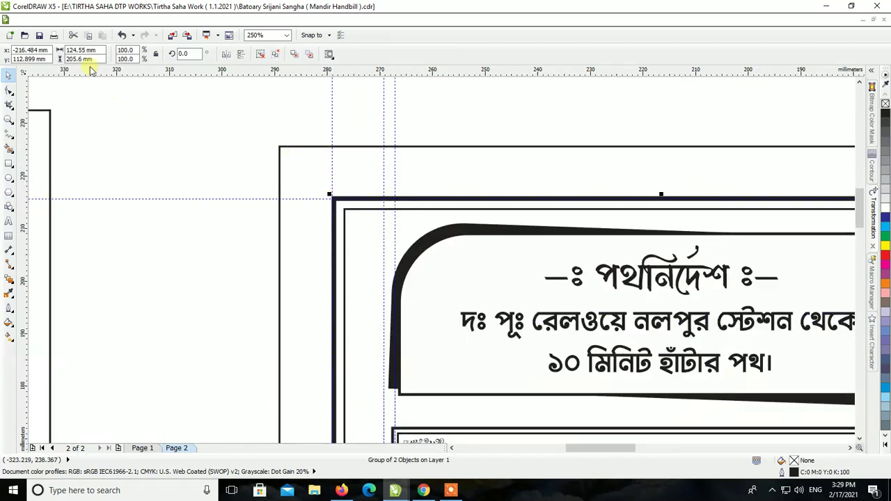
{"action": "left_click_drag", "start_coordinate": [49, 110], "coordinate": [264, 159]}
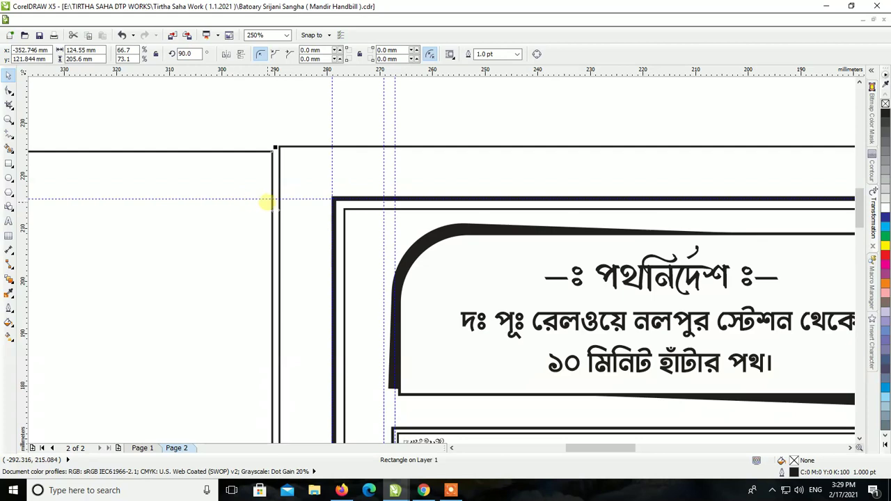
{"action": "left_click", "coordinate": [352, 202]}
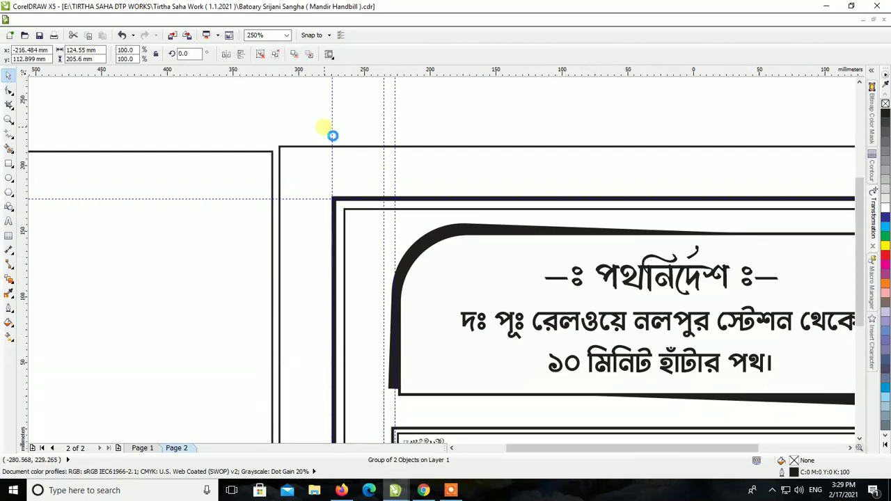
{"action": "scroll", "coordinate": [298, 189], "scroll_direction": "down", "scroll_amount": 5}
{"action": "left_click", "coordinate": [298, 185]}
{"action": "scroll", "coordinate": [352, 151], "scroll_direction": "up", "scroll_amount": 3}
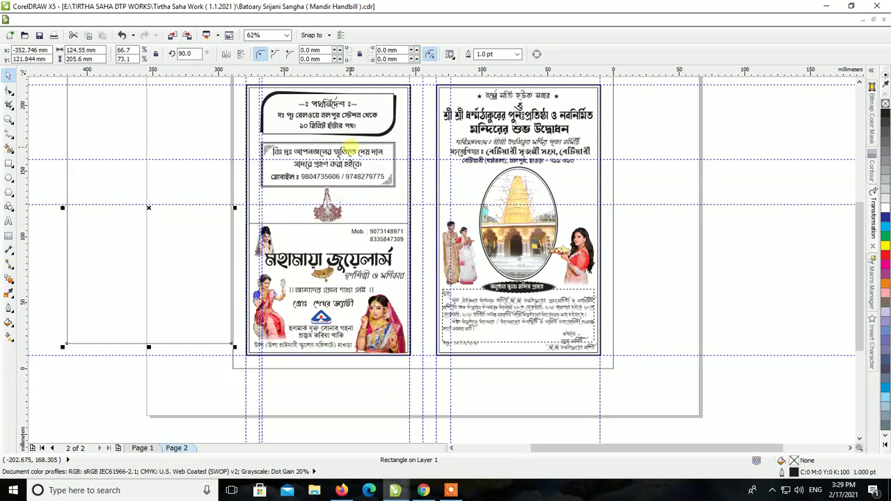
{"action": "left_click", "coordinate": [396, 175]}
{"action": "scroll", "coordinate": [411, 181], "scroll_direction": "up", "scroll_amount": 4}
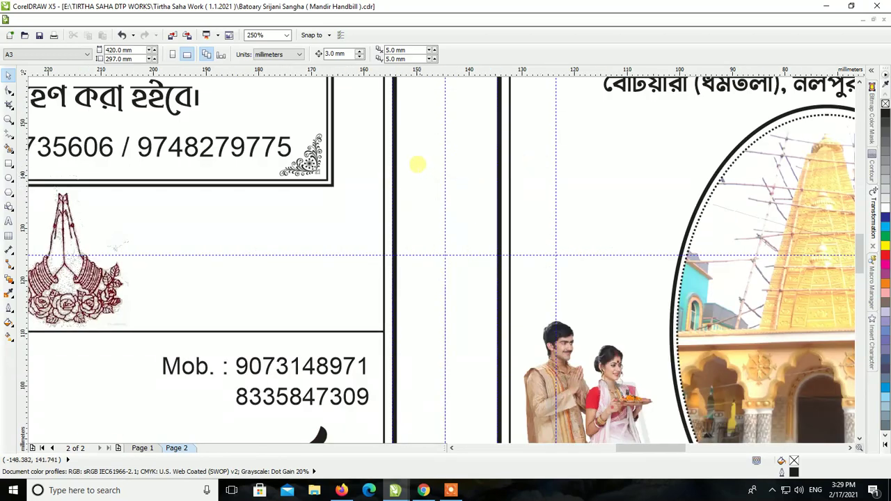
{"action": "scroll", "coordinate": [389, 321], "scroll_direction": "down", "scroll_amount": 2}
{"action": "scroll", "coordinate": [388, 322], "scroll_direction": "down", "scroll_amount": 4}
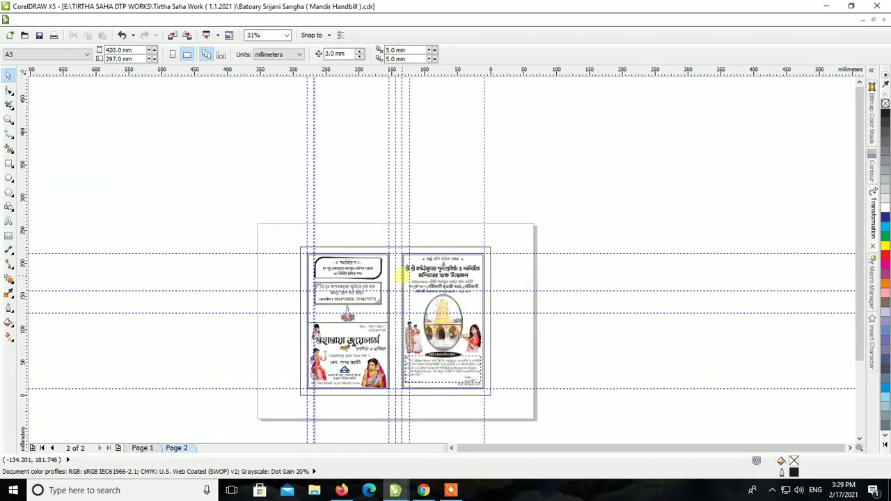
{"action": "scroll", "coordinate": [402, 274], "scroll_direction": "up", "scroll_amount": 4}
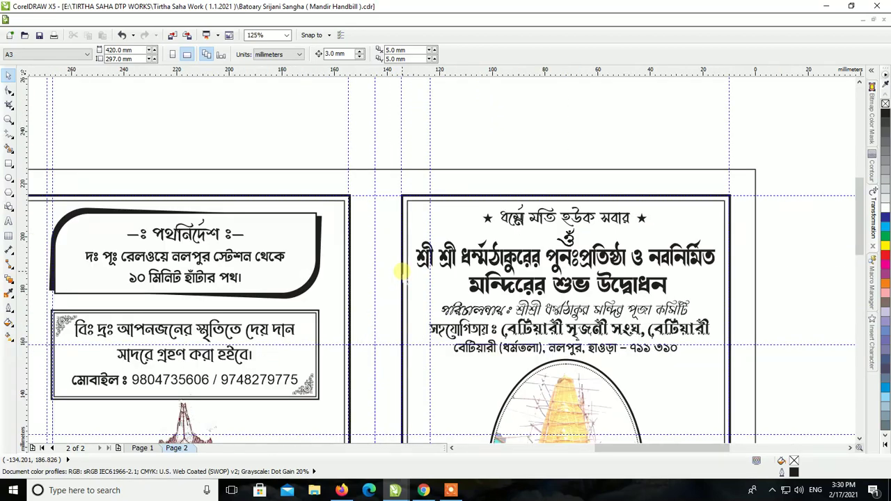
{"action": "scroll", "coordinate": [500, 140], "scroll_direction": "down", "scroll_amount": 2}
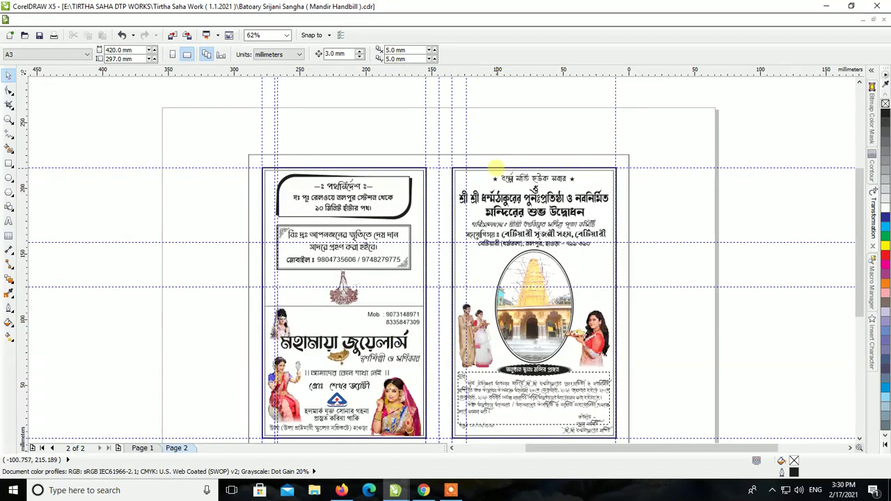
{"action": "scroll", "coordinate": [457, 210], "scroll_direction": "up", "scroll_amount": 4}
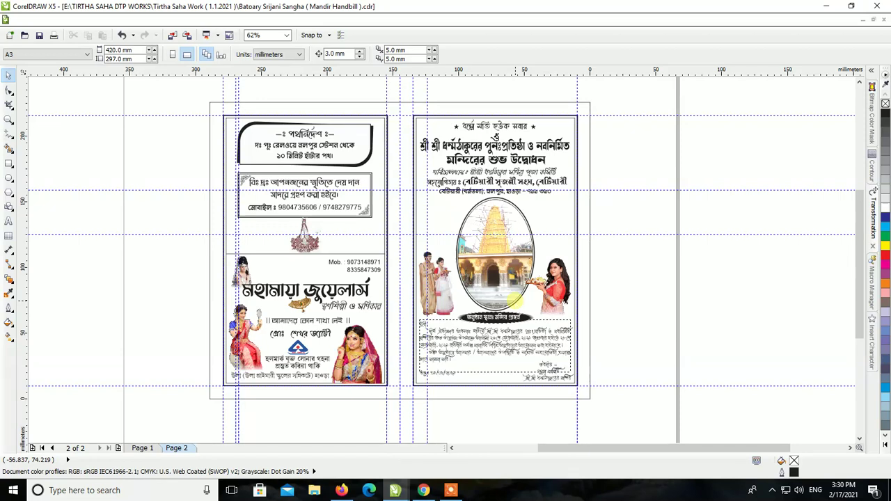
Drag the right handbill page group further to the right
{"action": "scroll", "coordinate": [348, 159], "scroll_direction": "down", "scroll_amount": 1}
{"action": "left_click", "coordinate": [388, 132]}
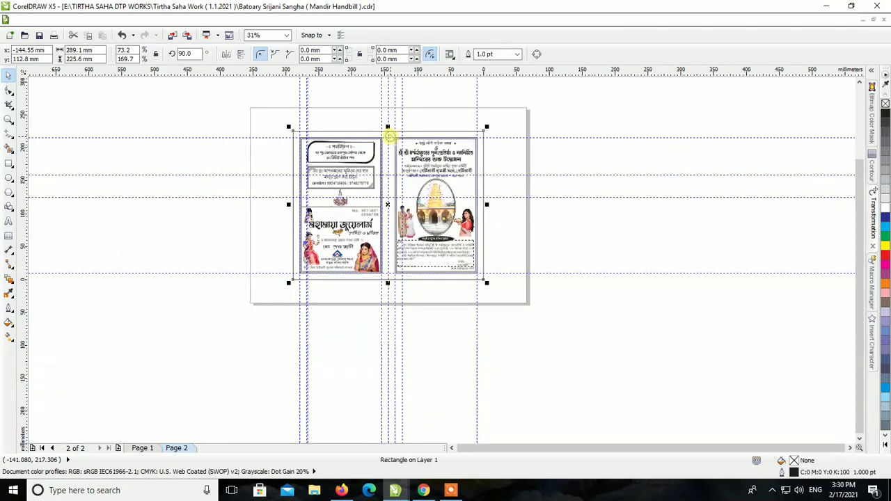
{"action": "left_click", "coordinate": [482, 130]}
{"action": "left_click", "coordinate": [468, 132]}
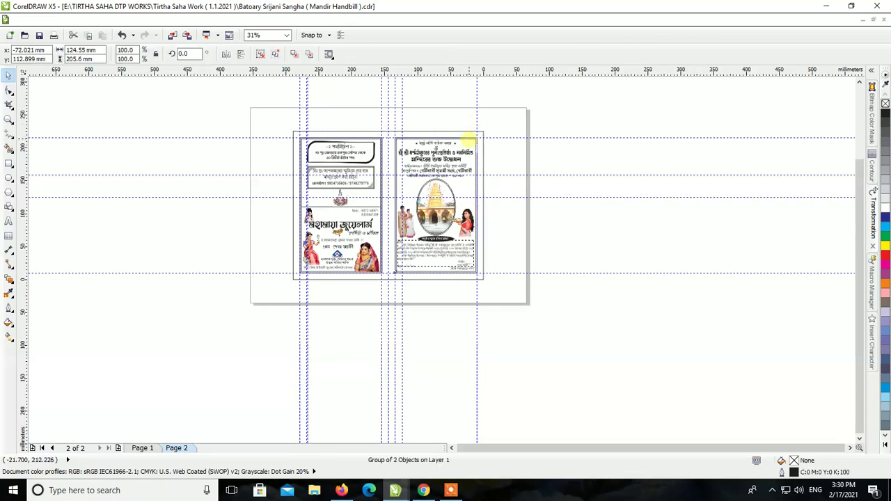
{"action": "left_click_drag", "start_coordinate": [480, 136], "coordinate": [665, 146]}
{"action": "scroll", "coordinate": [681, 178], "scroll_direction": "up", "scroll_amount": 2}
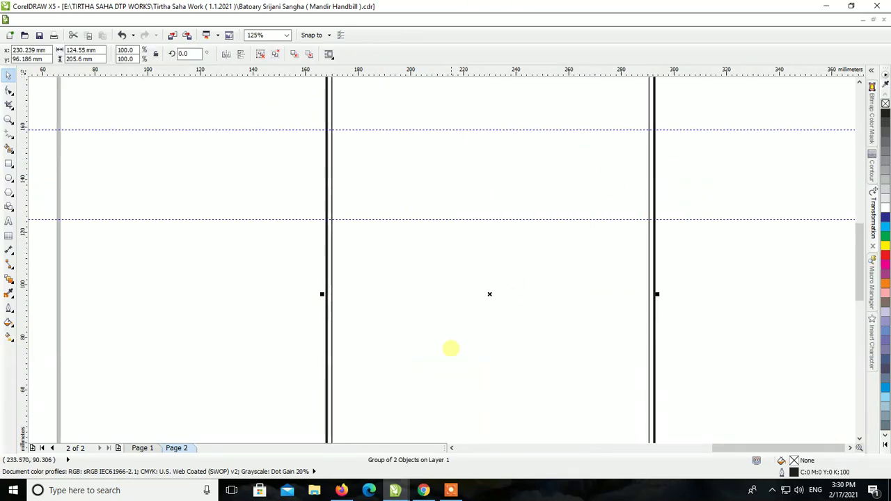
{"action": "scroll", "coordinate": [438, 351], "scroll_direction": "down", "scroll_amount": 1}
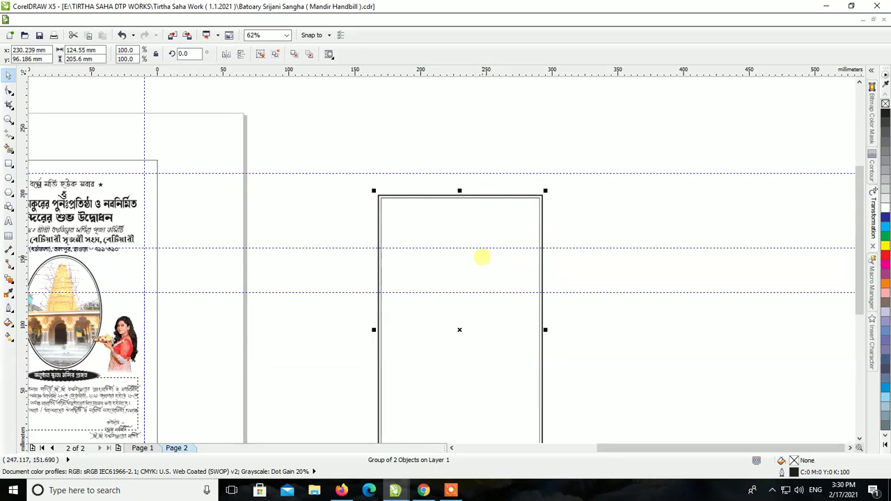
Undo the move so the right handbill page returns to its original place
{"action": "key", "text": "ctrl+z"}
{"action": "scroll", "coordinate": [494, 244], "scroll_direction": "down", "scroll_amount": 3}
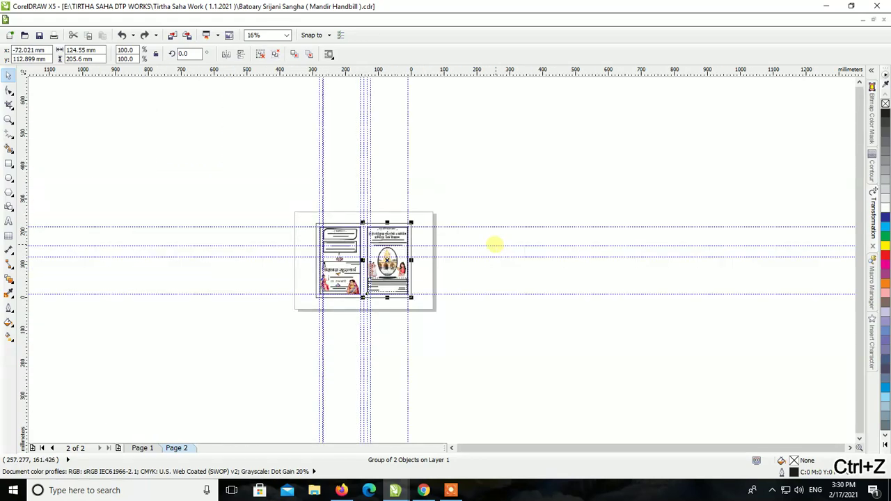
{"action": "scroll", "coordinate": [390, 268], "scroll_direction": "up", "scroll_amount": 2}
{"action": "scroll", "coordinate": [271, 265], "scroll_direction": "up", "scroll_amount": 2}
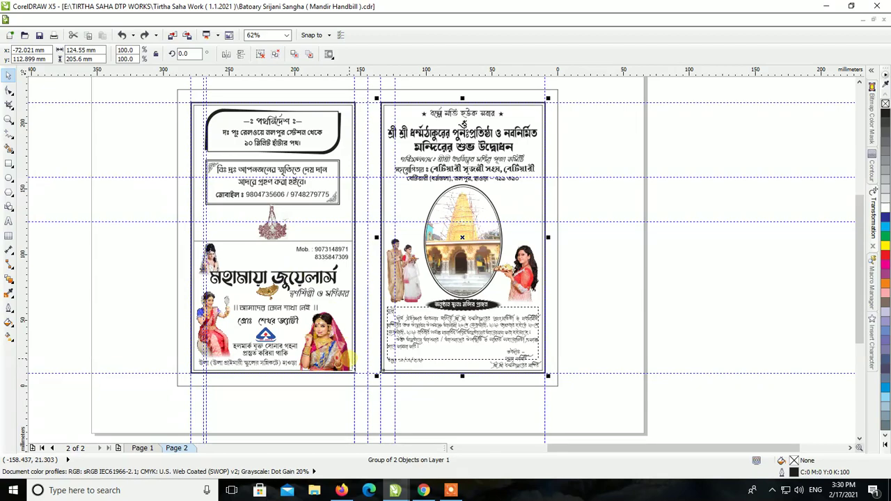
{"action": "left_click", "coordinate": [423, 490]}
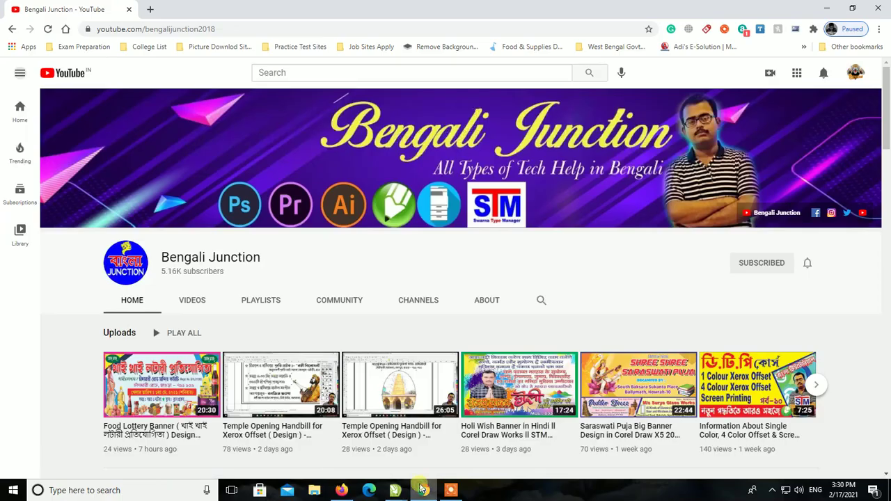